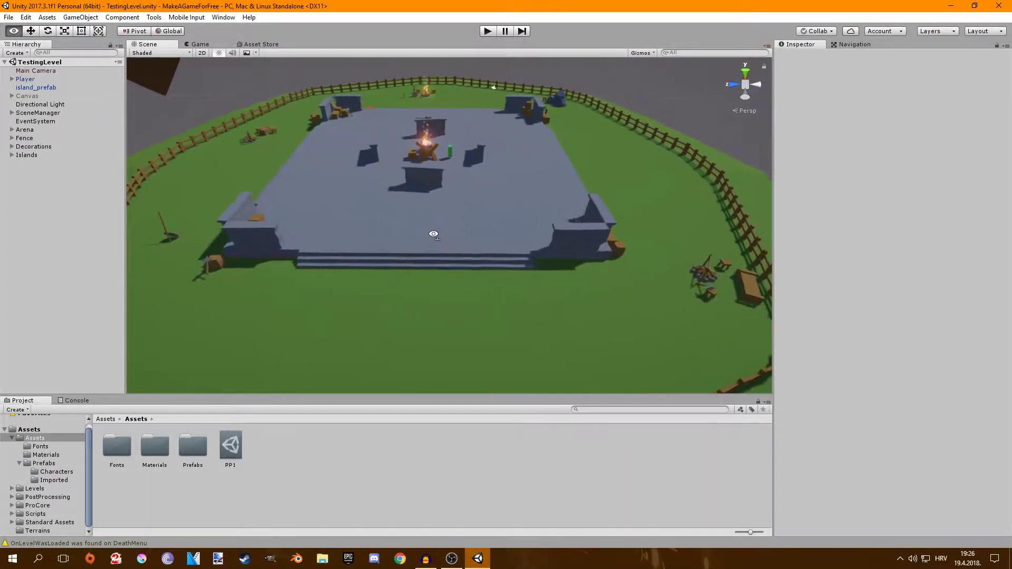
Orbit around the fenced grass arena from several angles, ending low on its front steps.
left_click_drag(433, 234, 394, 230, "alt")
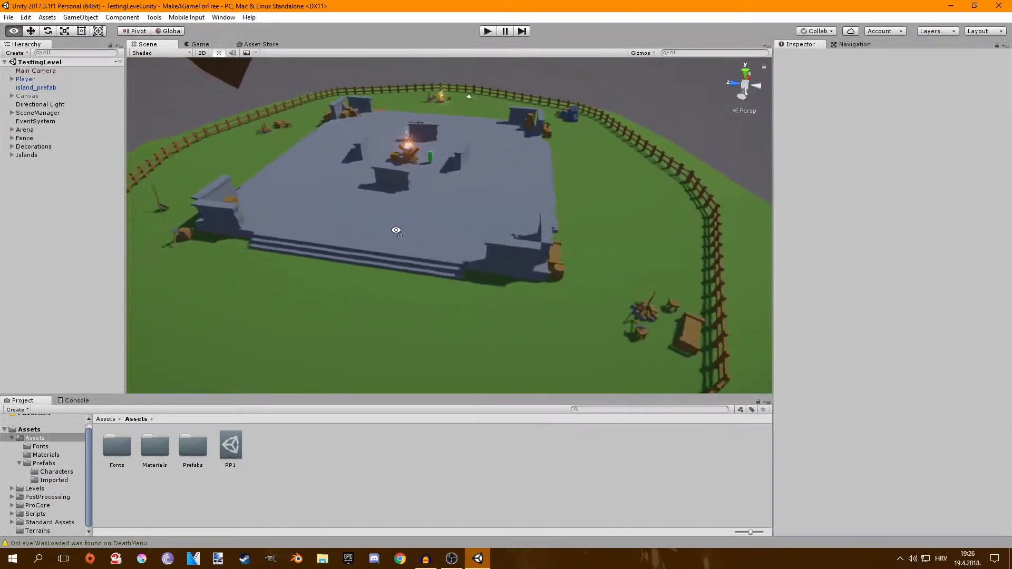
left_click_drag(209, 224, 428, 290, "alt")
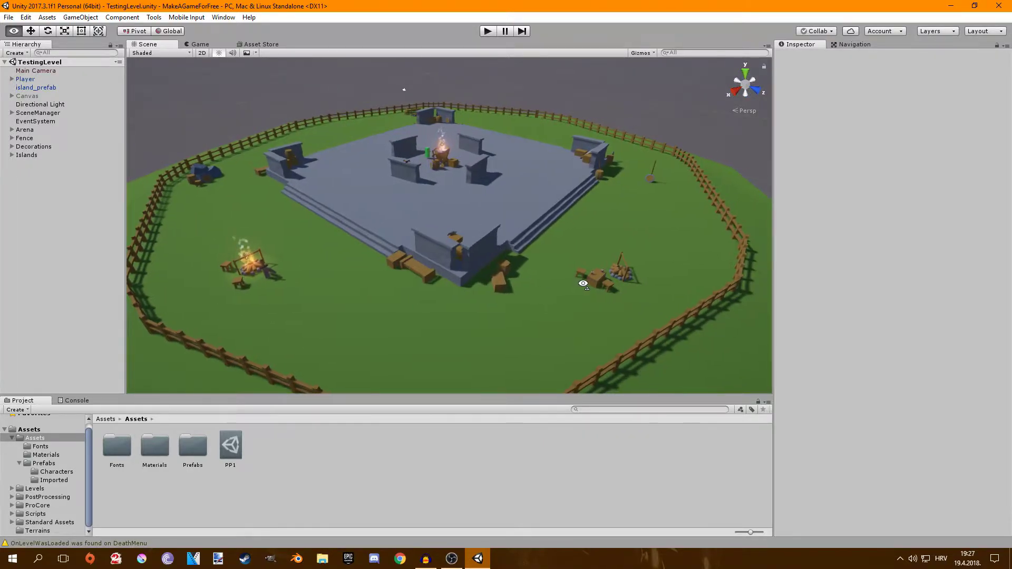
left_click_drag(585, 284, 585, 283, "alt")
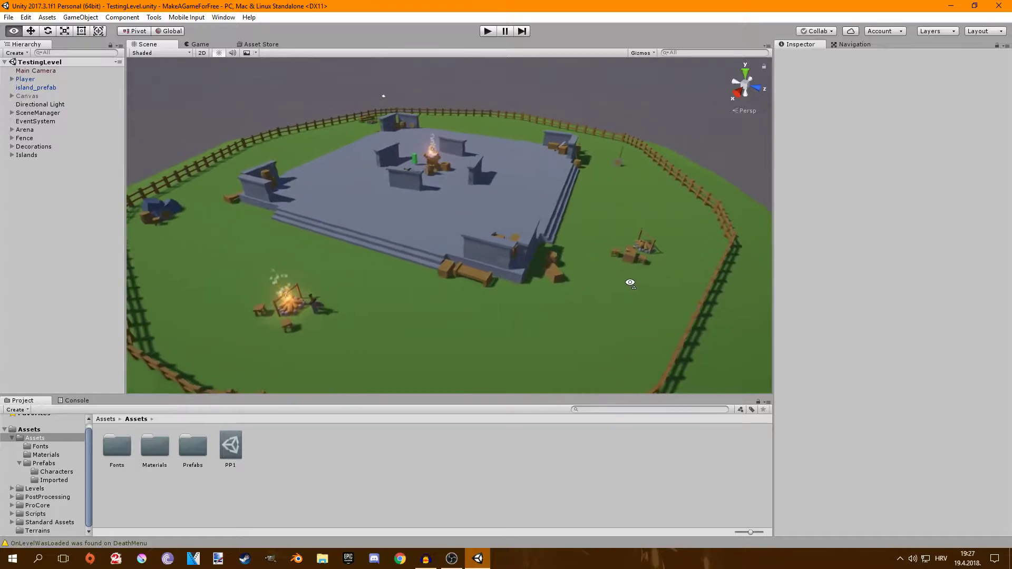
left_click_drag(689, 291, 720, 290, "alt")
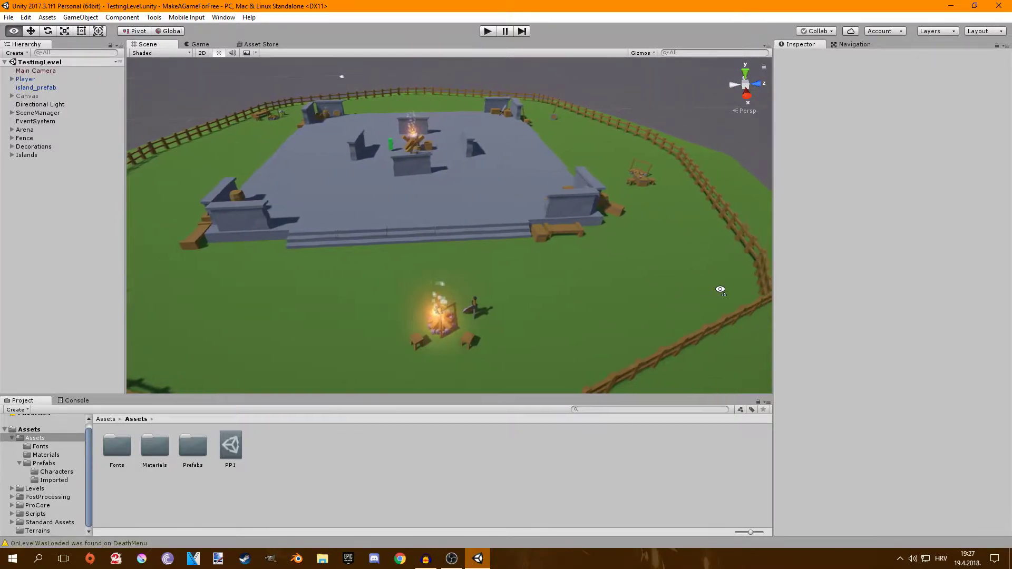
left_click_drag(700, 294, 432, 295, "alt")
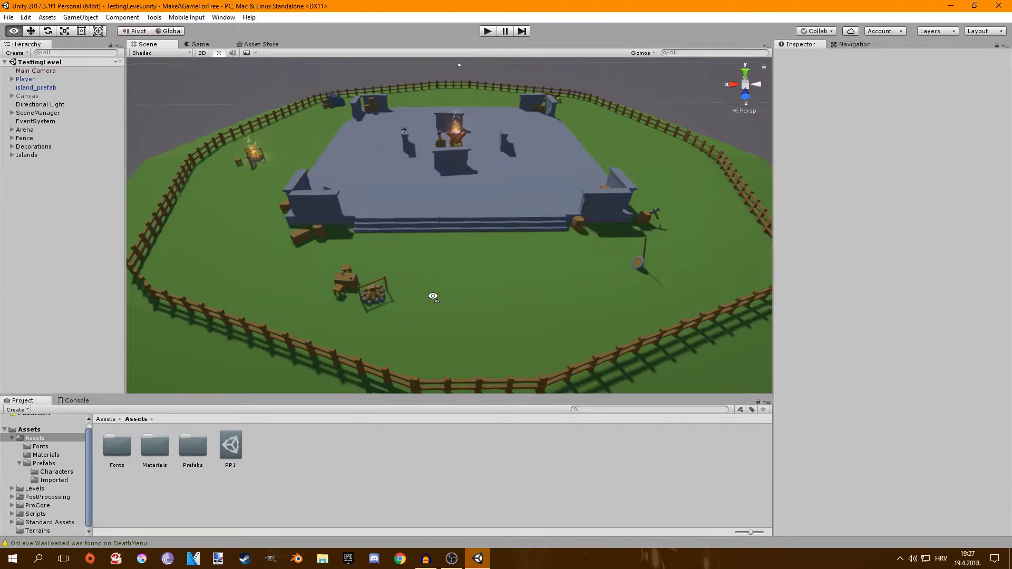
left_click_drag(696, 314, 443, 117, "alt")
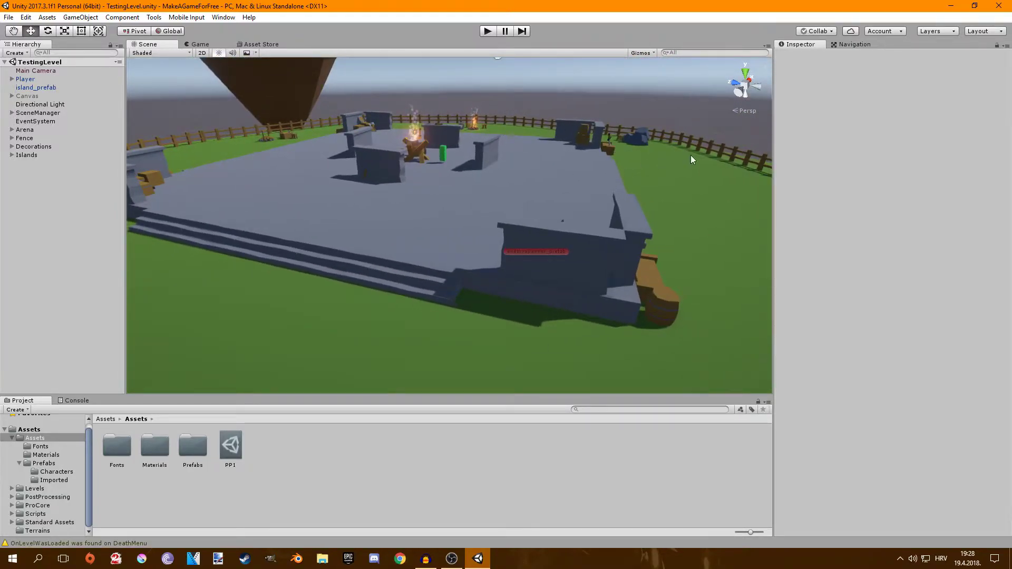
Swing out to see the floating island and nearby islets, then rise back over the arena.
left_click_drag(699, 160, 797, 264, "alt")
left_click_drag(654, 241, 415, 226, "alt")
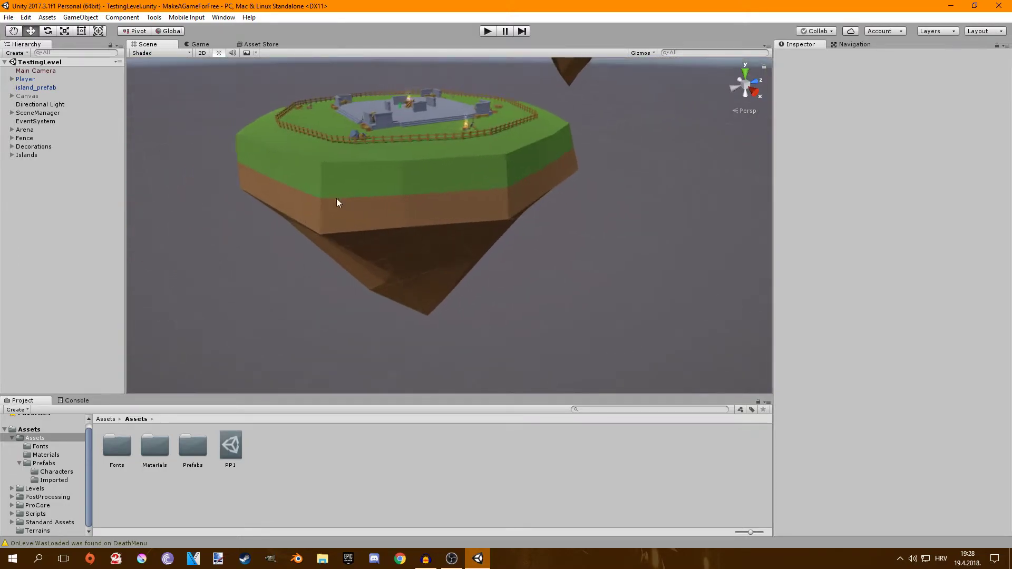
left_click_drag(324, 188, 554, 221, "alt")
Turn across the island and fly in with W/S to the smoking central campfire.
right_click_drag(361, 139, 273, 163)
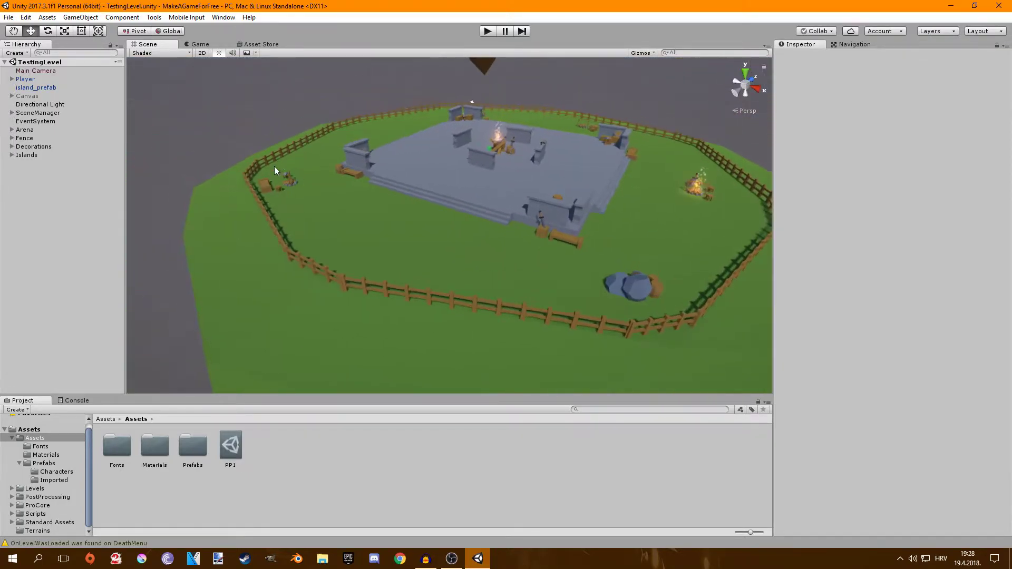
right_click_drag(686, 332, 692, 194)
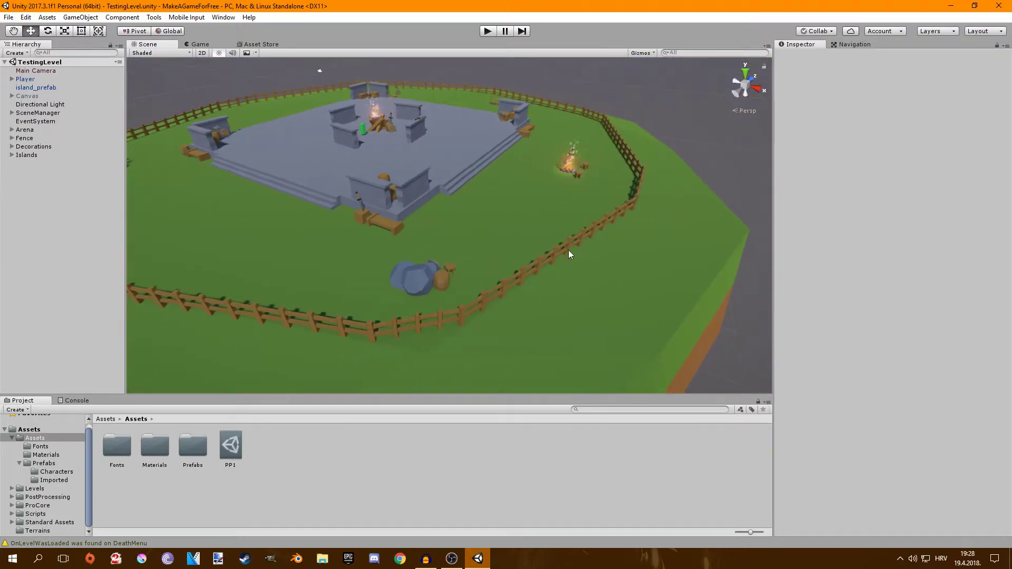
scroll(472, 319, "down", 3)
right_click_drag(422, 302, 333, 217)
right_click_drag(384, 258, 502, 267)
key("w")
key("s")
key("w")
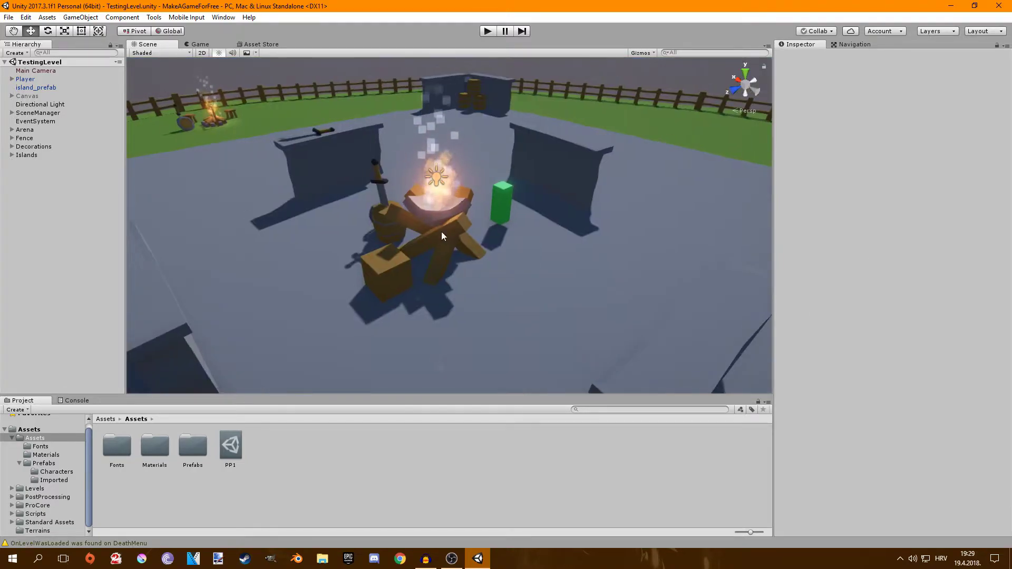
Circle the brazier up close, then fly out to the campfire with stools, sword and cauldron.
right_click_drag(502, 213, 550, 235)
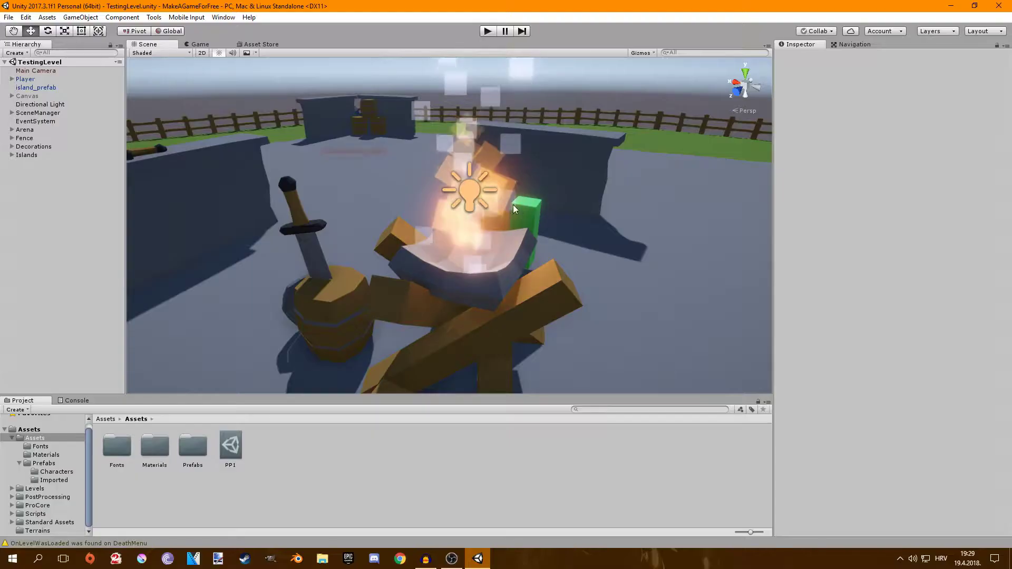
right_click_drag(513, 205, 544, 230)
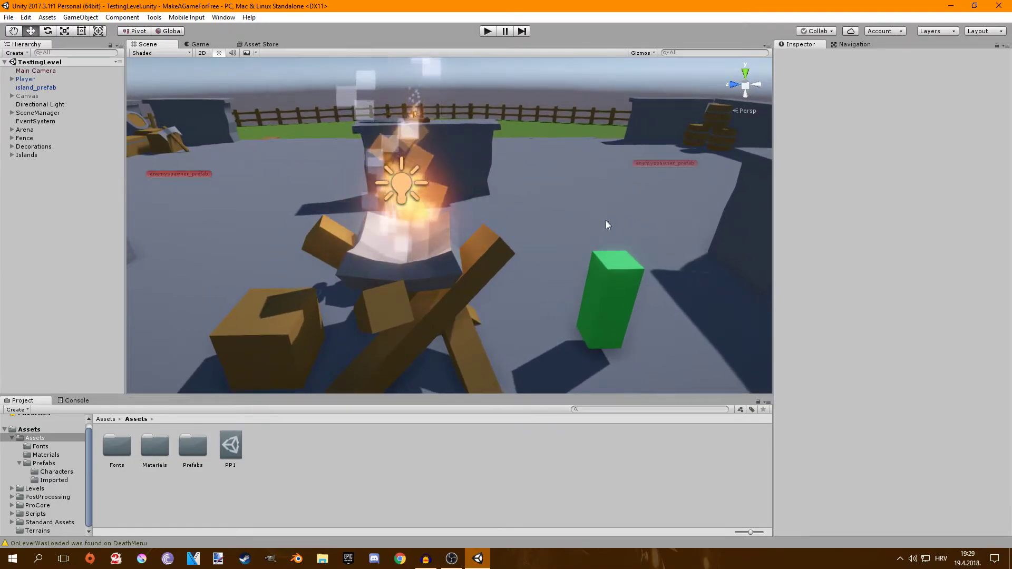
right_click_drag(611, 226, 491, 217)
right_click_drag(409, 200, 306, 264)
Fly around the campfire, stool, table and bottles, then return to the arena's front steps.
key("w")
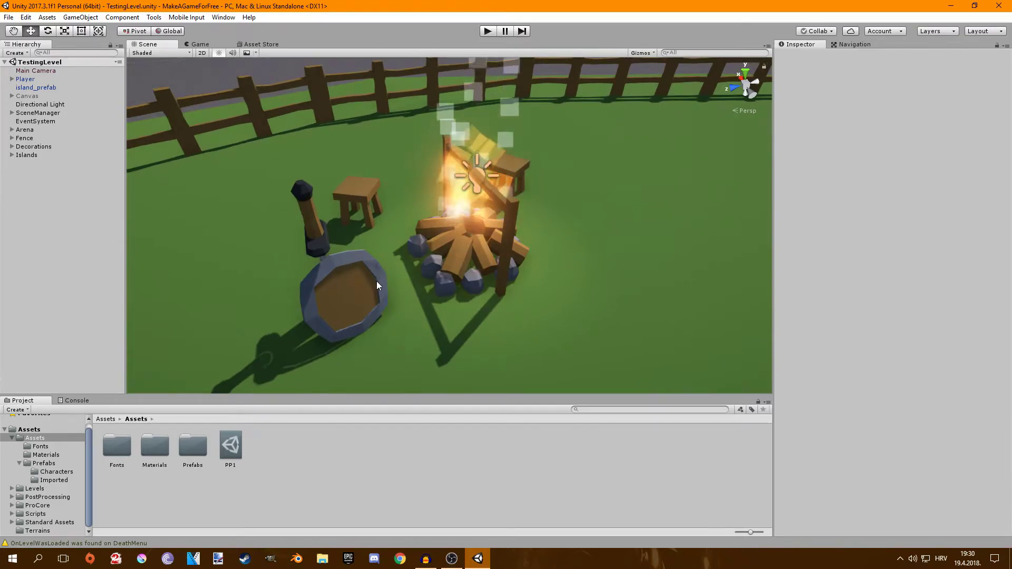
right_click_drag(374, 283, 606, 313)
right_click_drag(493, 238, 749, 177)
right_click_drag(627, 223, 659, 278)
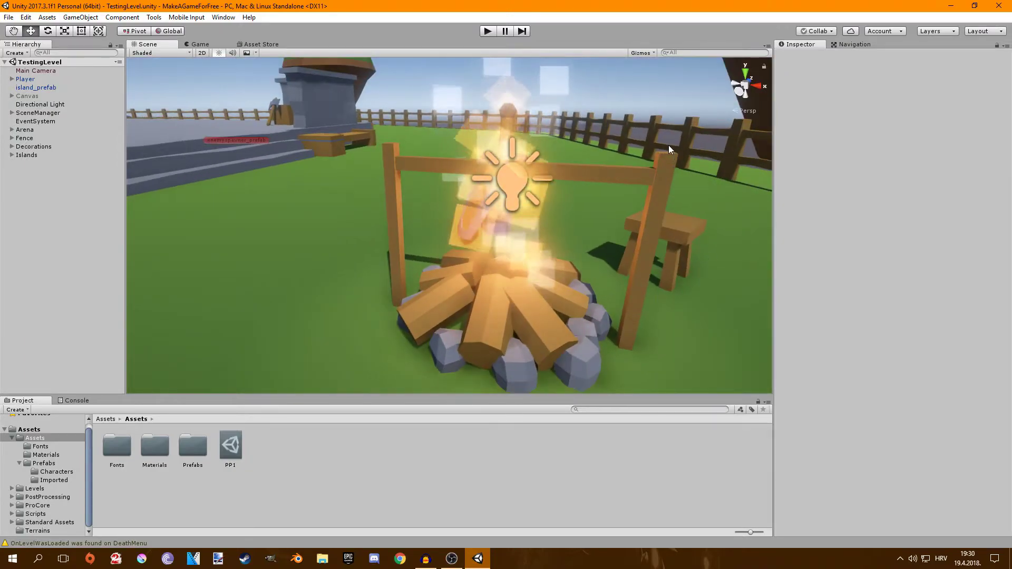
right_click_drag(610, 187, 436, 171)
right_click_drag(502, 181, 623, 195)
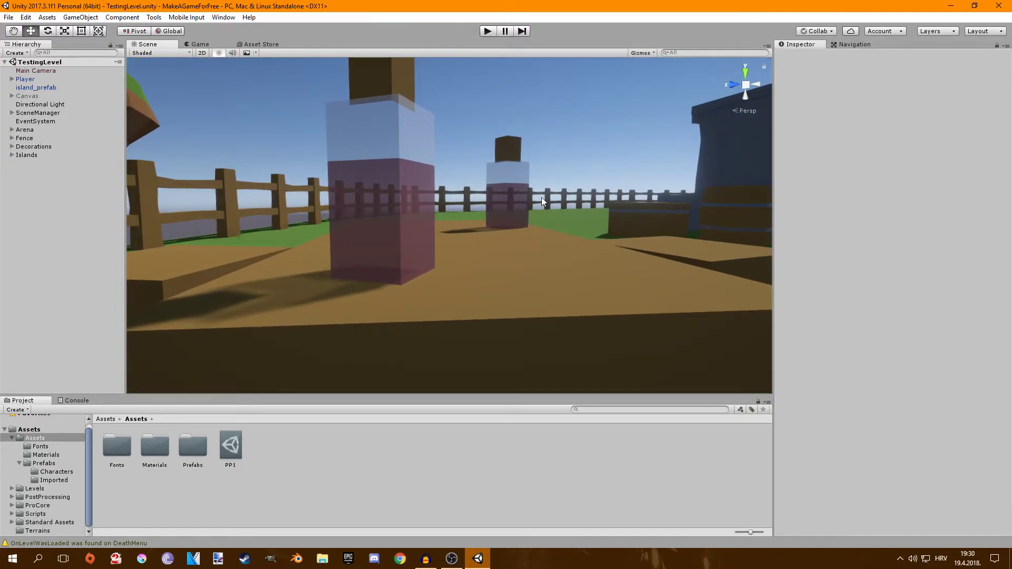
right_click_drag(400, 205, 458, 205)
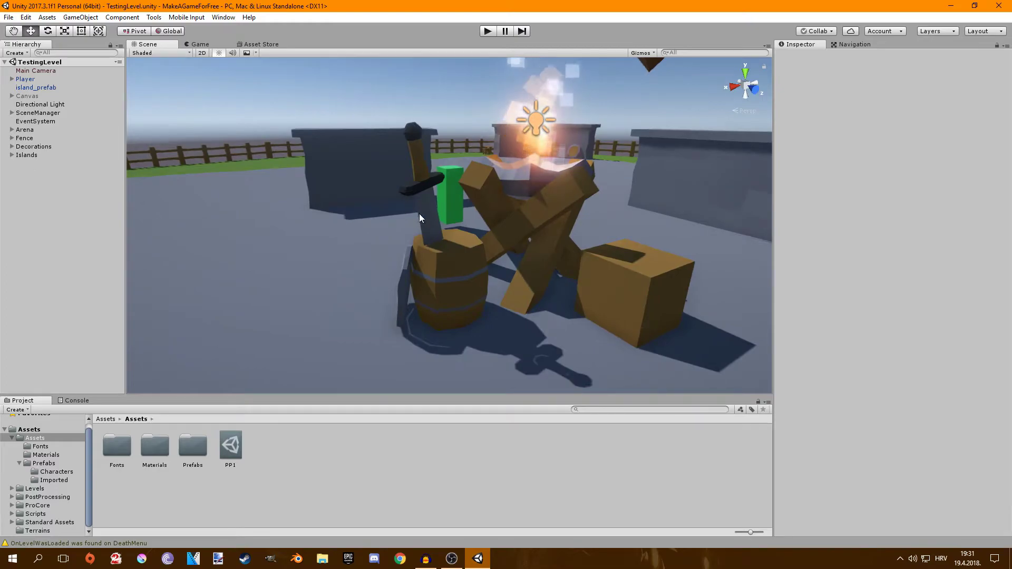
right_click_drag(419, 217, 954, 264)
Pull back over the rocks and fence, then descend to the table, fire pit and barrel-bench camp.
right_click_drag(520, 225, 377, 196)
key("w")
key("s")
right_click_drag(426, 232, 598, 240)
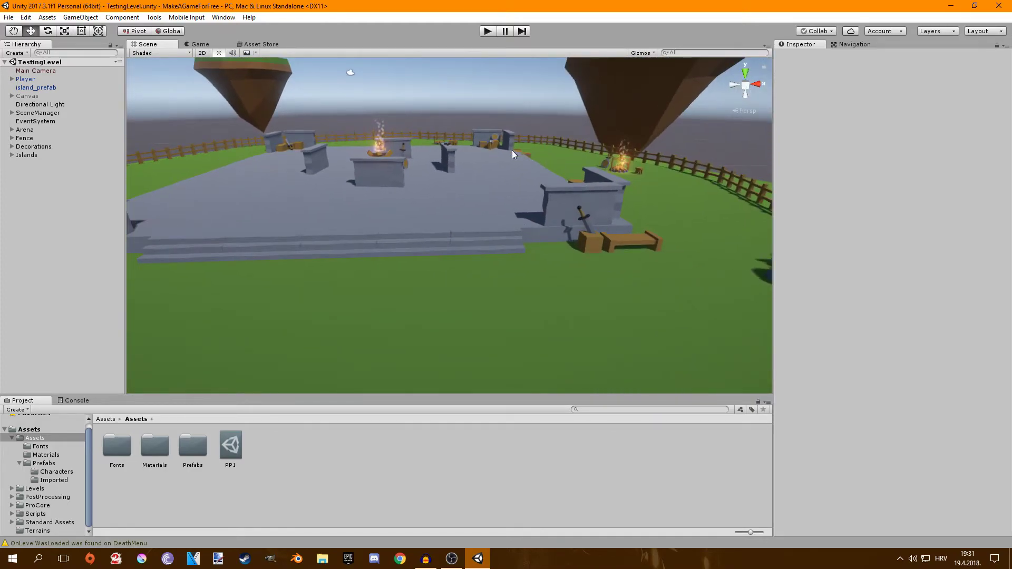
right_click_drag(264, 173, 348, 193)
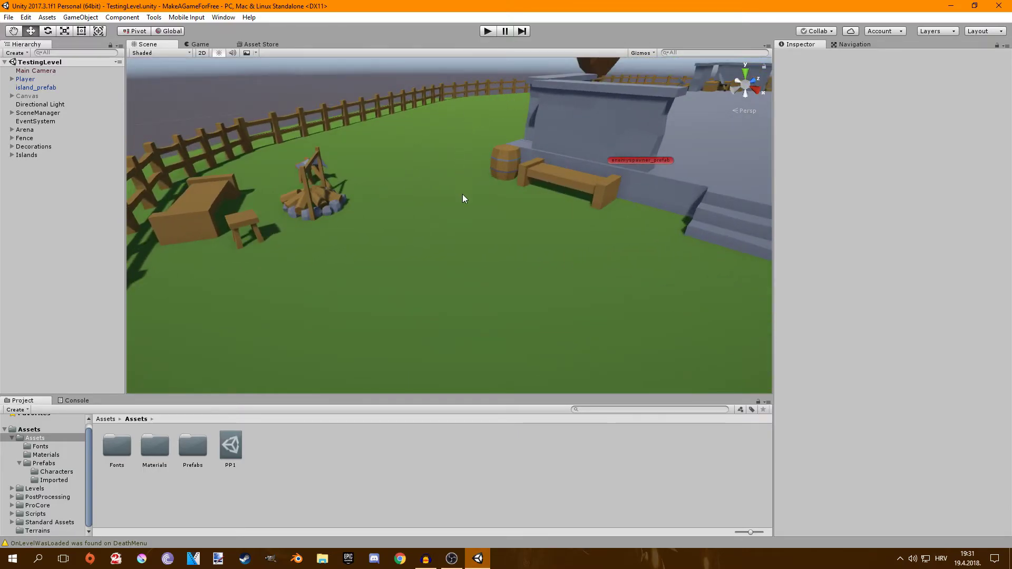
Fly up over the island and along the fence to the barrels, axe stump and shovel.
right_click_drag(463, 202, 541, 244)
right_click_drag(594, 213, 277, 99)
key("w")
right_click_drag(444, 129, 582, 235)
right_click_drag(631, 187, 868, 178)
Turn and pull back to a high view of the walled platform, campfire and surrounding fence.
right_click_drag(795, 198, 578, 186)
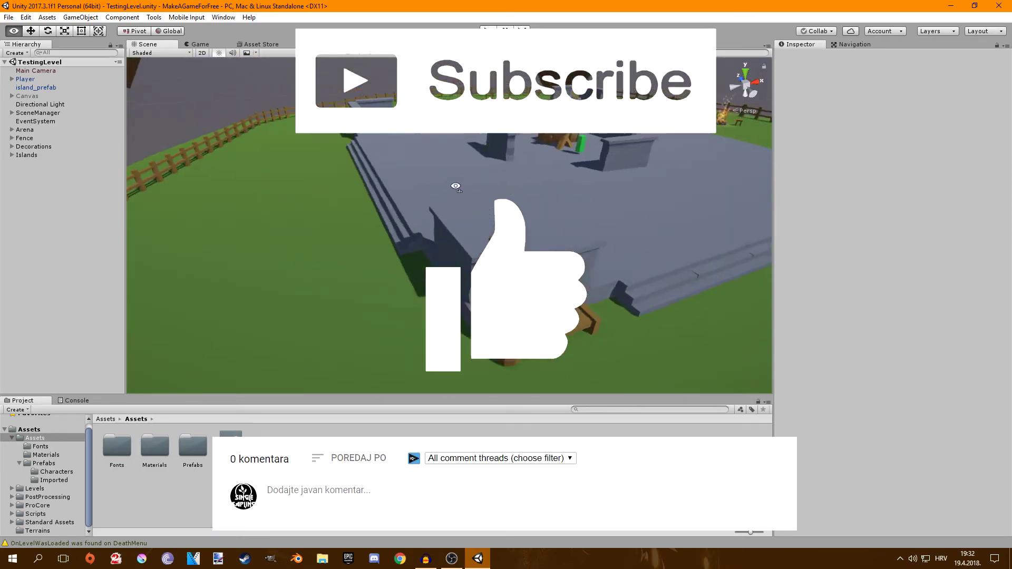
right_click_drag(456, 186, 264, 178)
right_click_drag(456, 166, 560, 161)
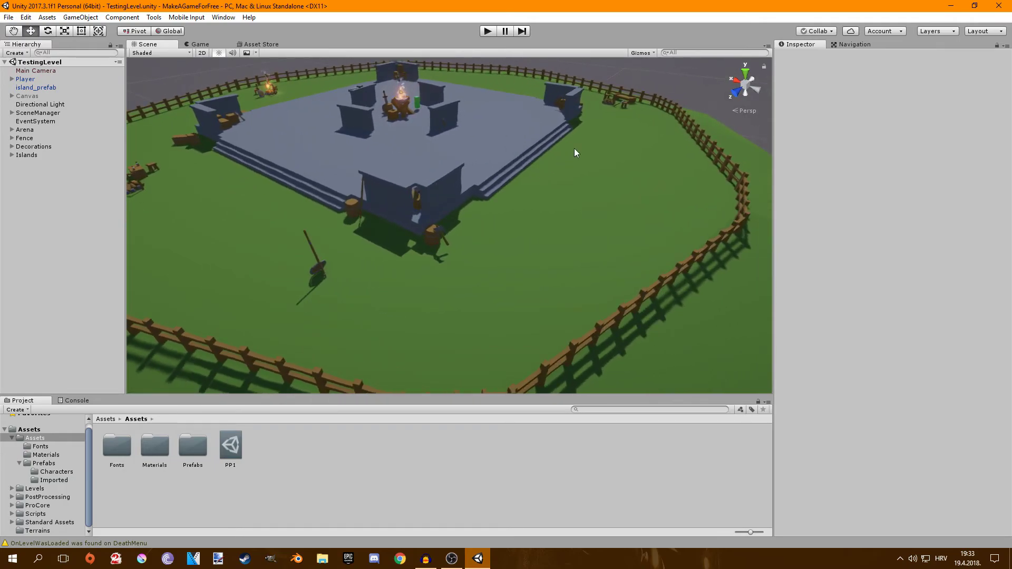